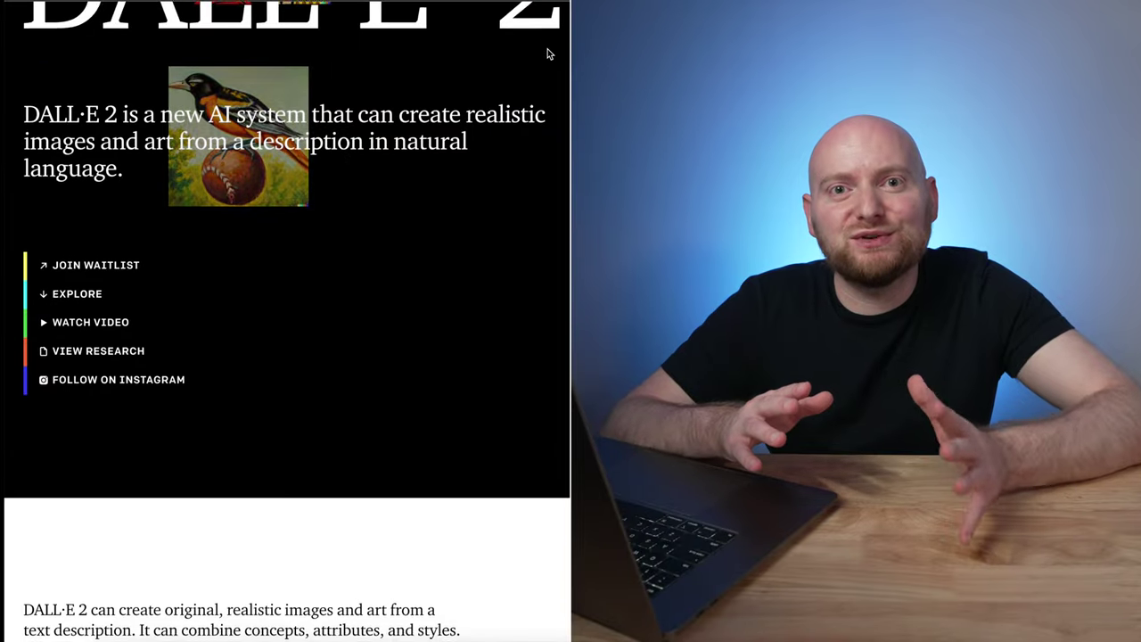
Step: Scroll down the DALL·E 2 overview page to the astronaut-riding-a-horse example
scroll(548, 52, down, 5)
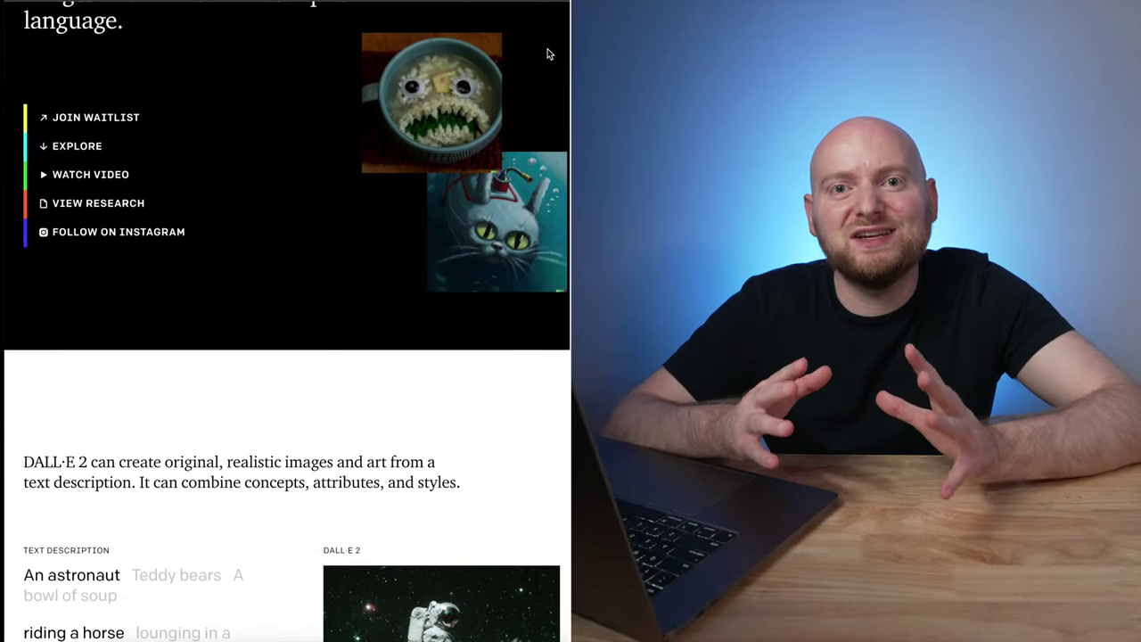
scroll(549, 54, down, 4)
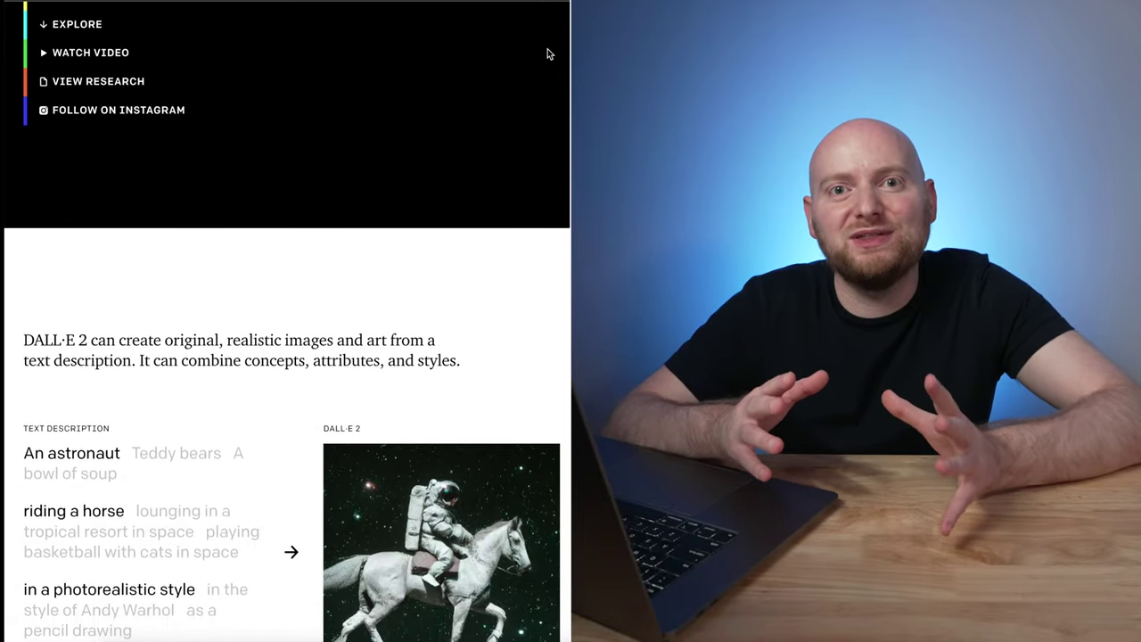
scroll(548, 54, down, 4)
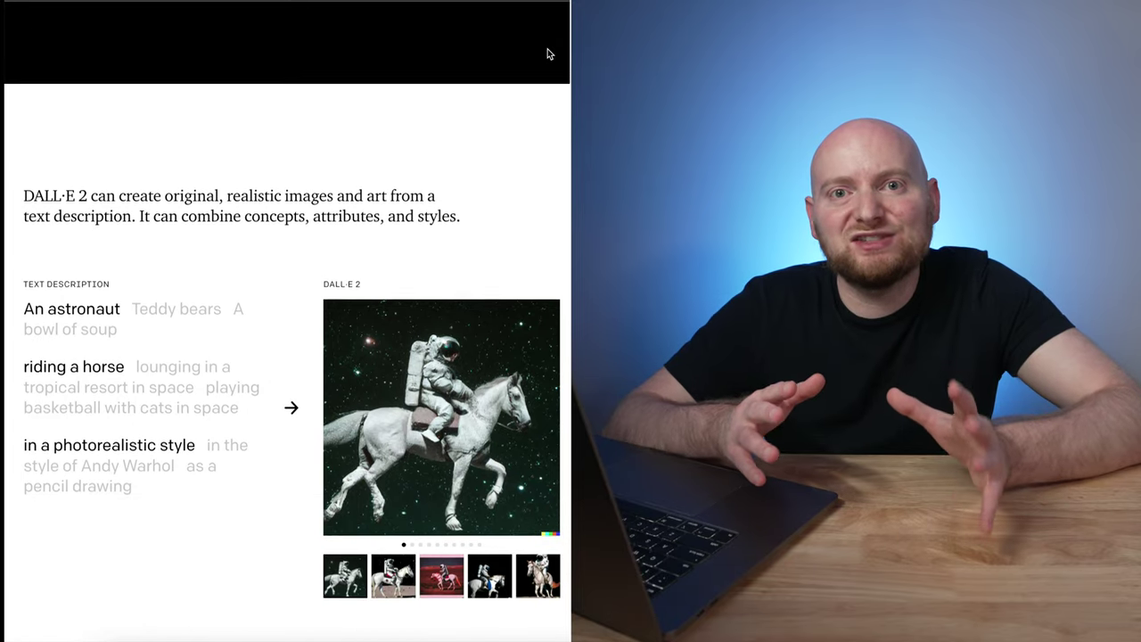
scroll(548, 54, down, 4)
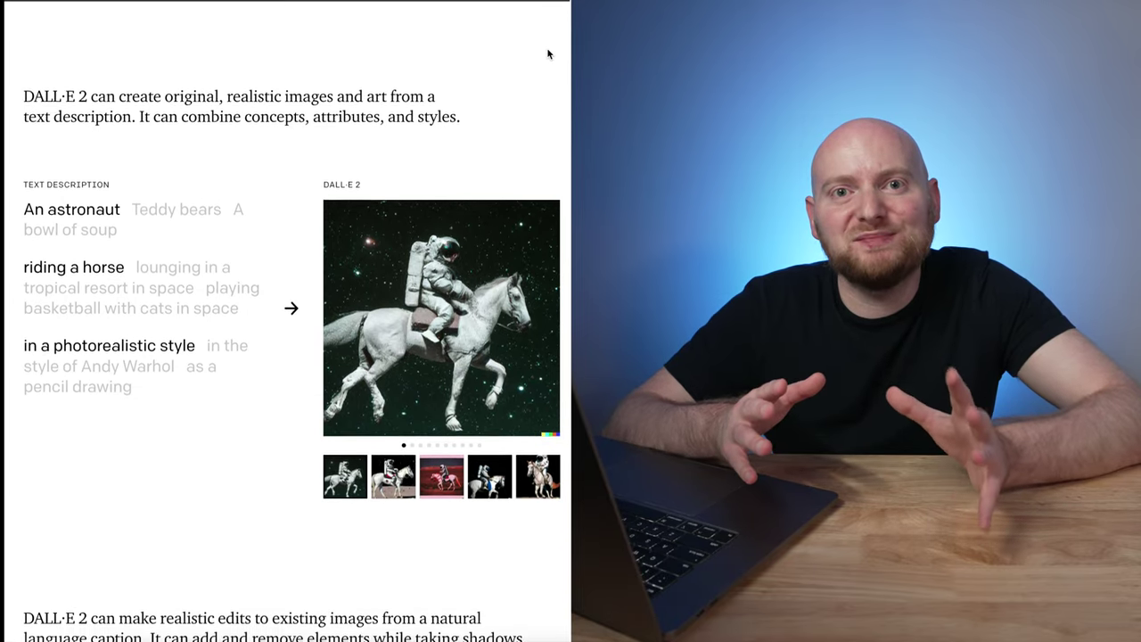
scroll(548, 54, down, 5)
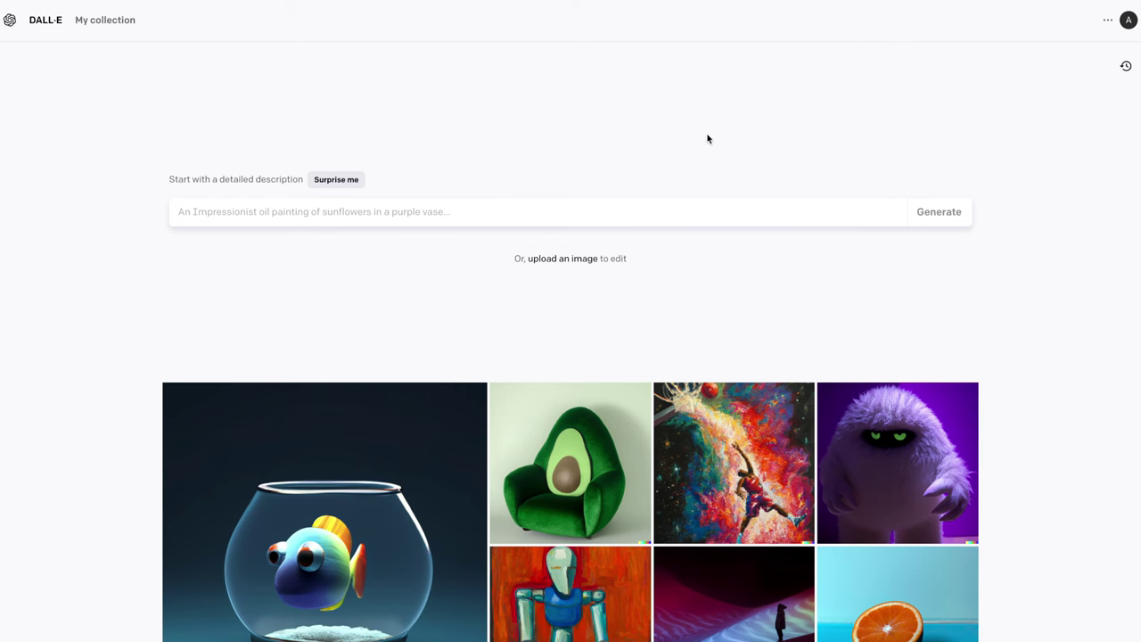
scroll(707, 139, down, 4)
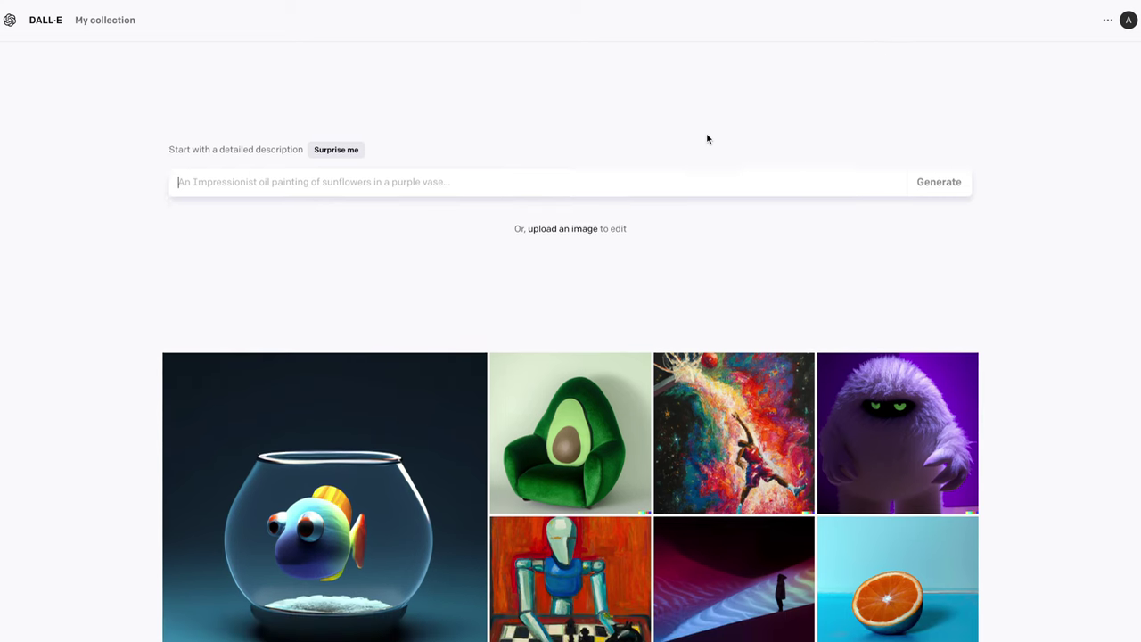
scroll(708, 140, down, 2)
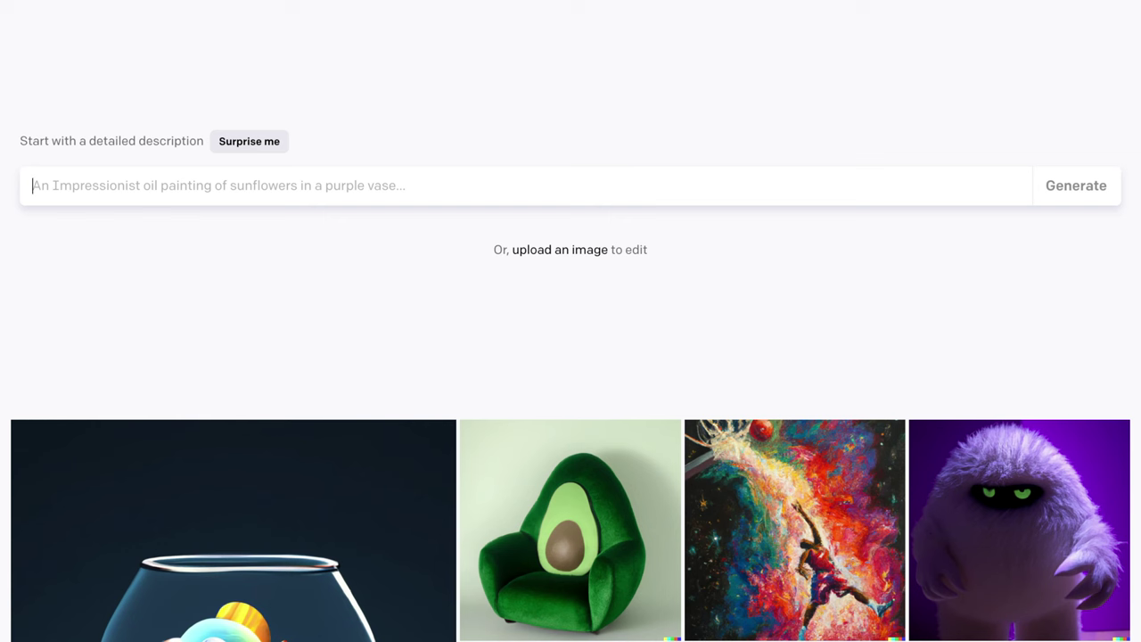
text(a)
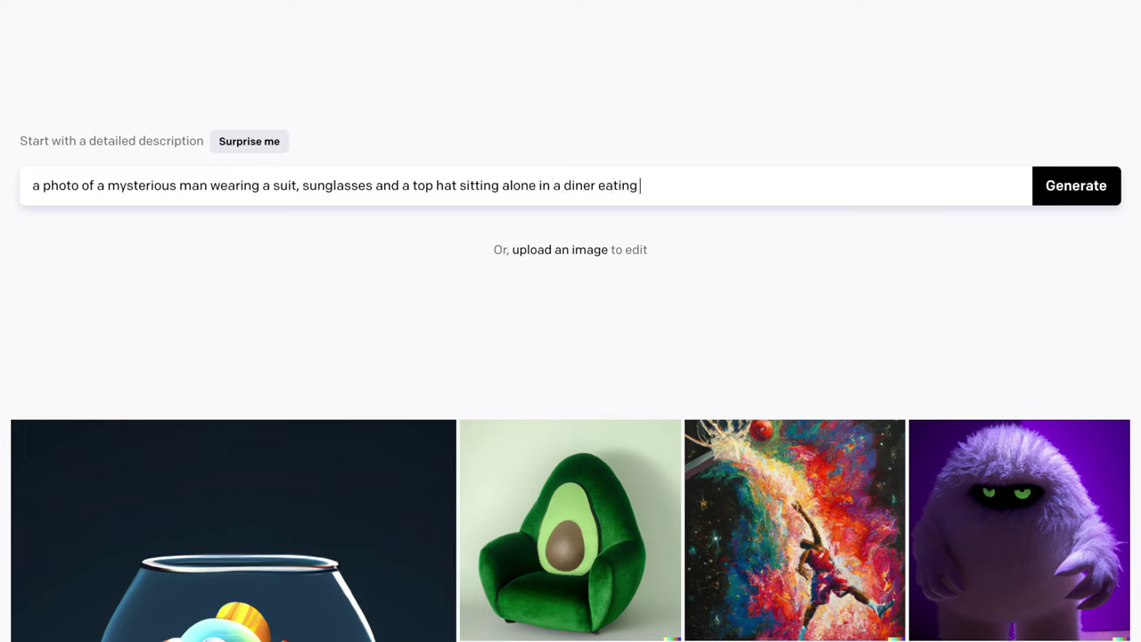
Step: Finish the diner prompt so it ends with 'green tint lighting'
text(st, green tint lighting)
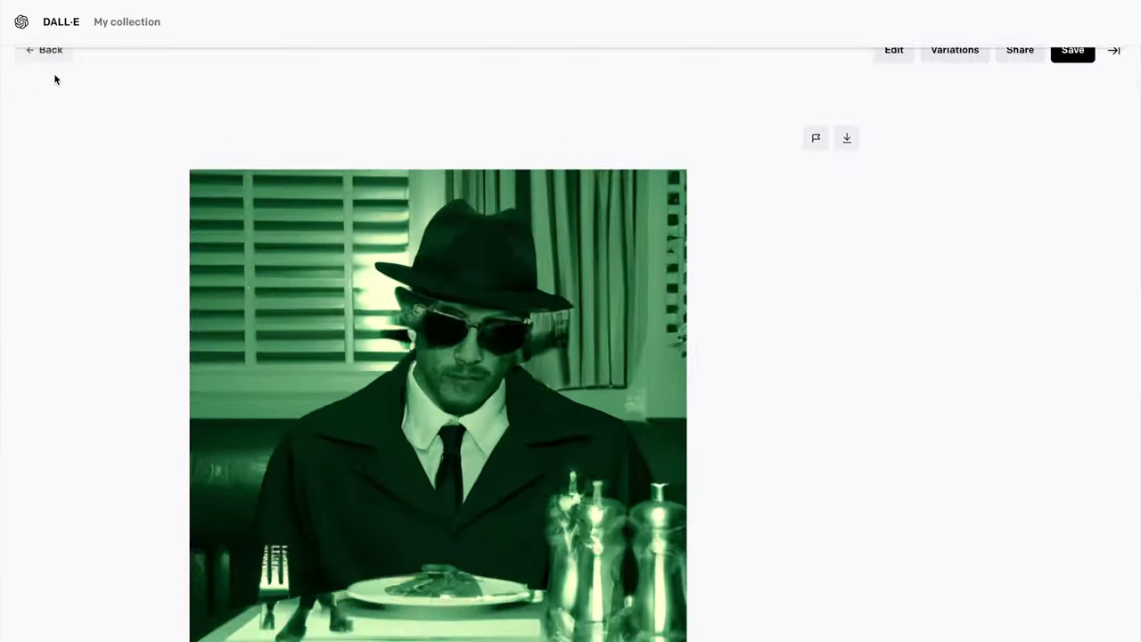
Step: View the second green-tinted diner result at full size, then return to the results grid
click(52, 75)
click(388, 412)
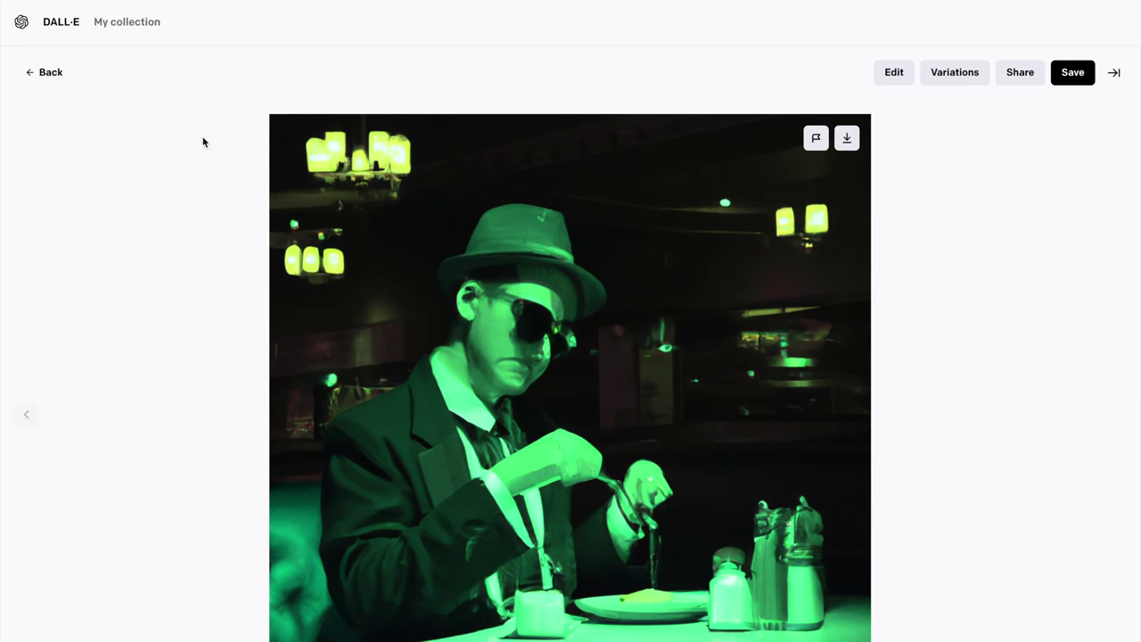
click(41, 78)
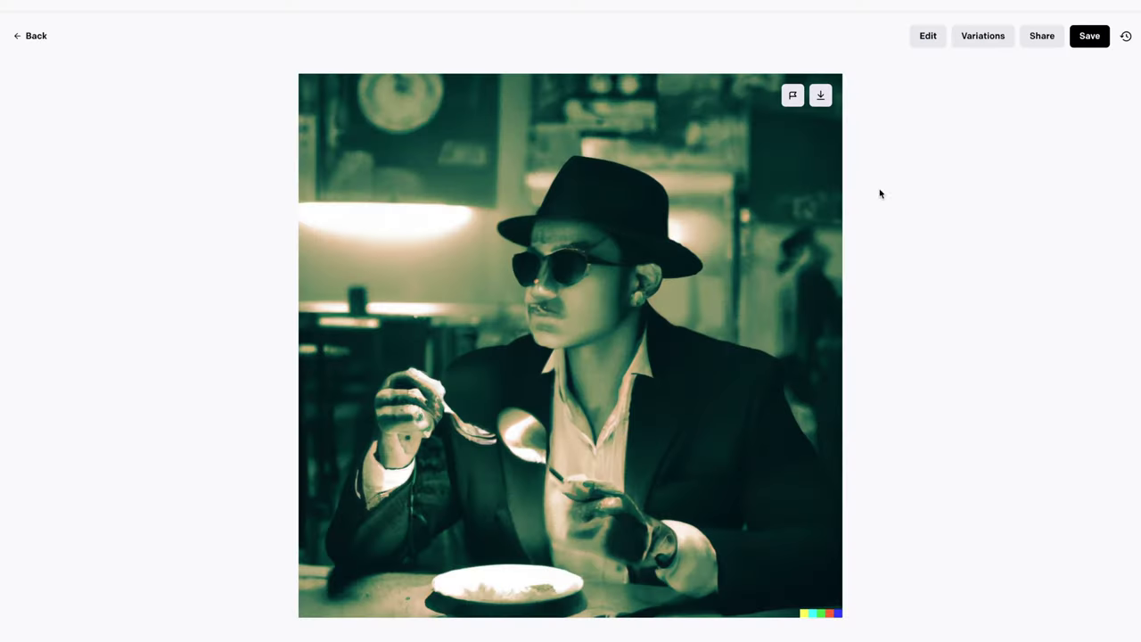
Step: Edit the diner image's prompt ending, view the third result, then go to My collection
click(927, 41)
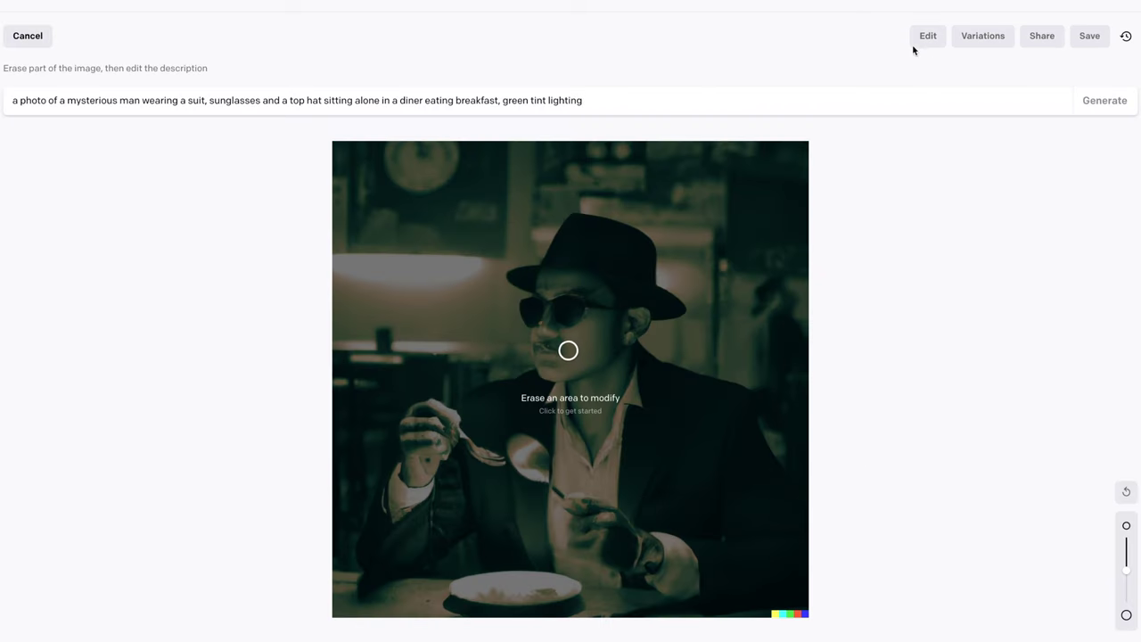
click(587, 100)
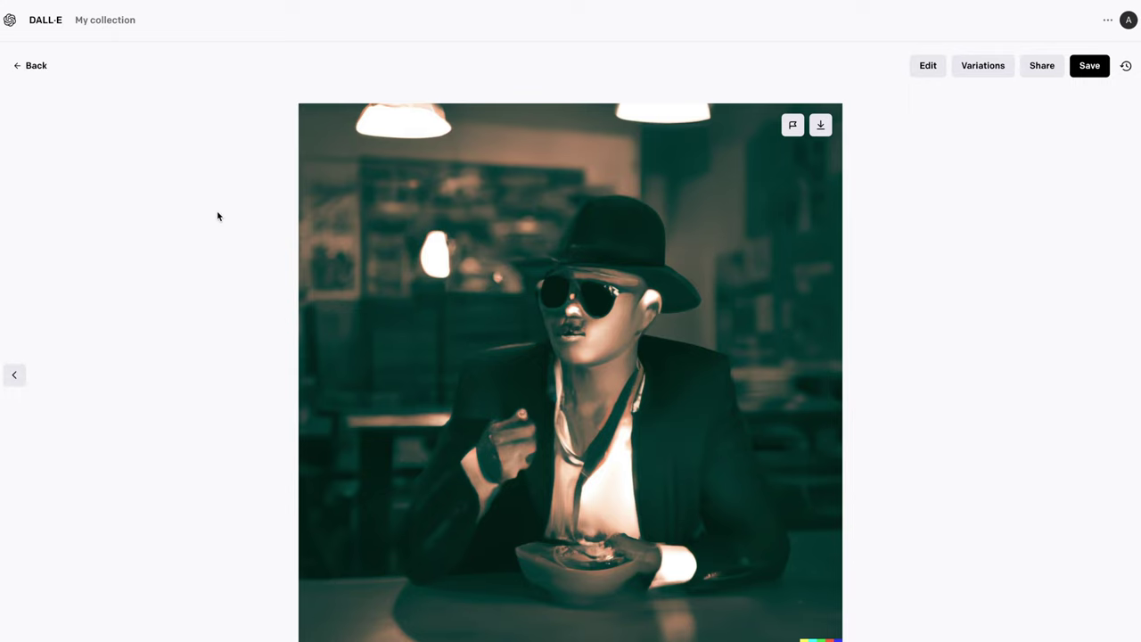
click(27, 66)
click(681, 340)
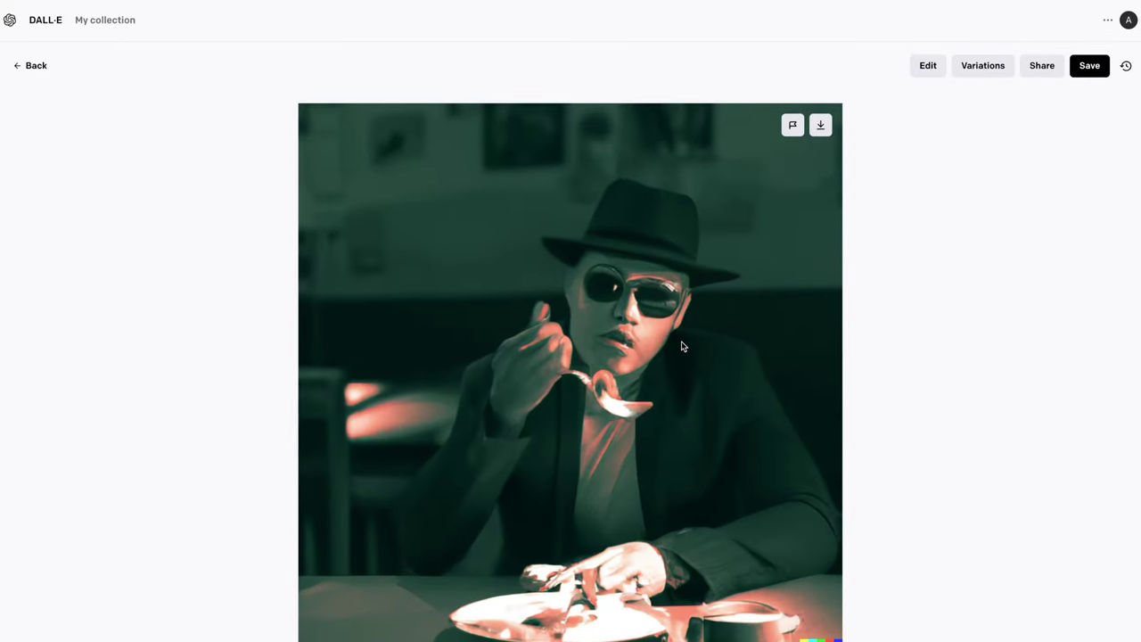
click(47, 74)
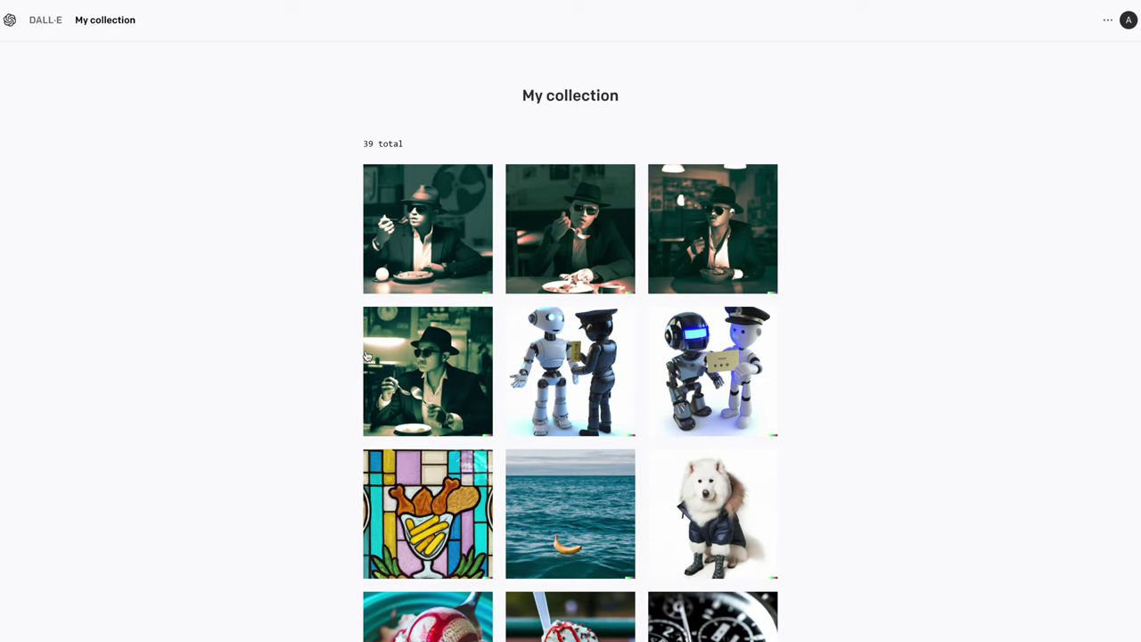
Step: Open the diner portrait in My collection and select its full prompt for copying
click(424, 373)
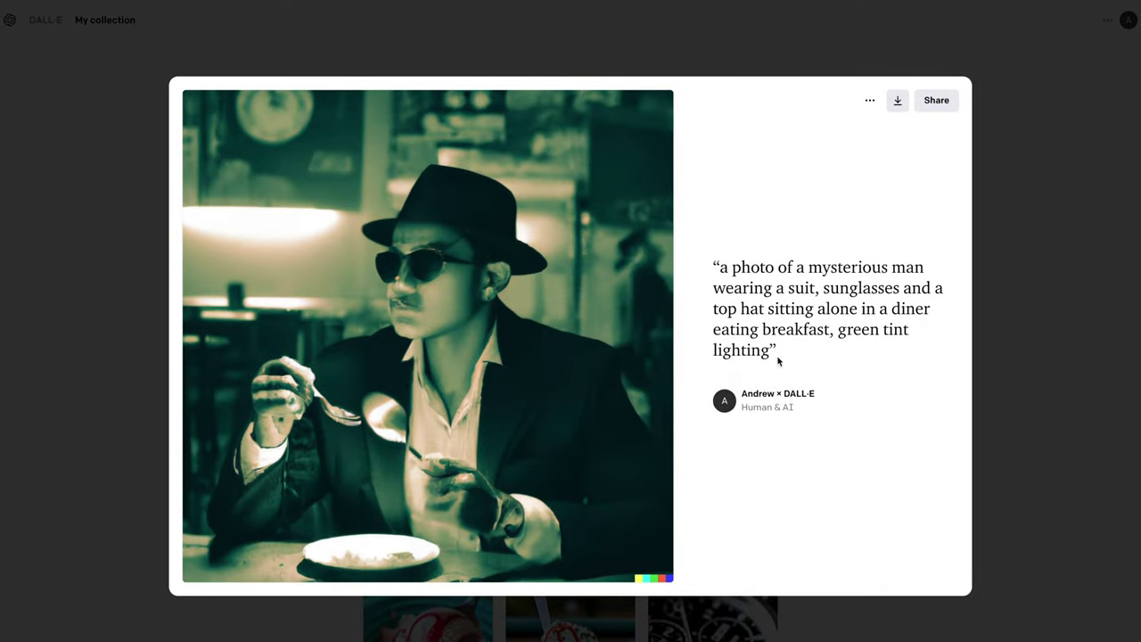
drag(771, 352, 721, 267)
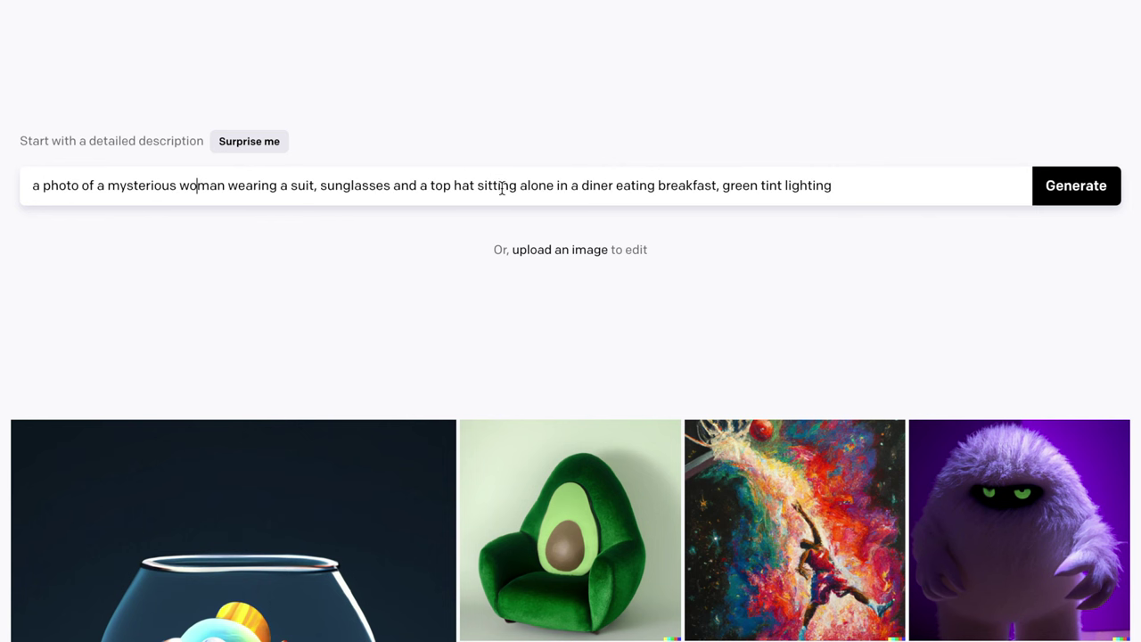
Step: Reword the prompt to 'fine restaurant', 'a steak' and 'teal and orange cinematic' lighting
click(612, 186)
key(BackSpace)
key(BackSpace)
key(BackSpace)
key(BackSpace)
key(BackSpace)
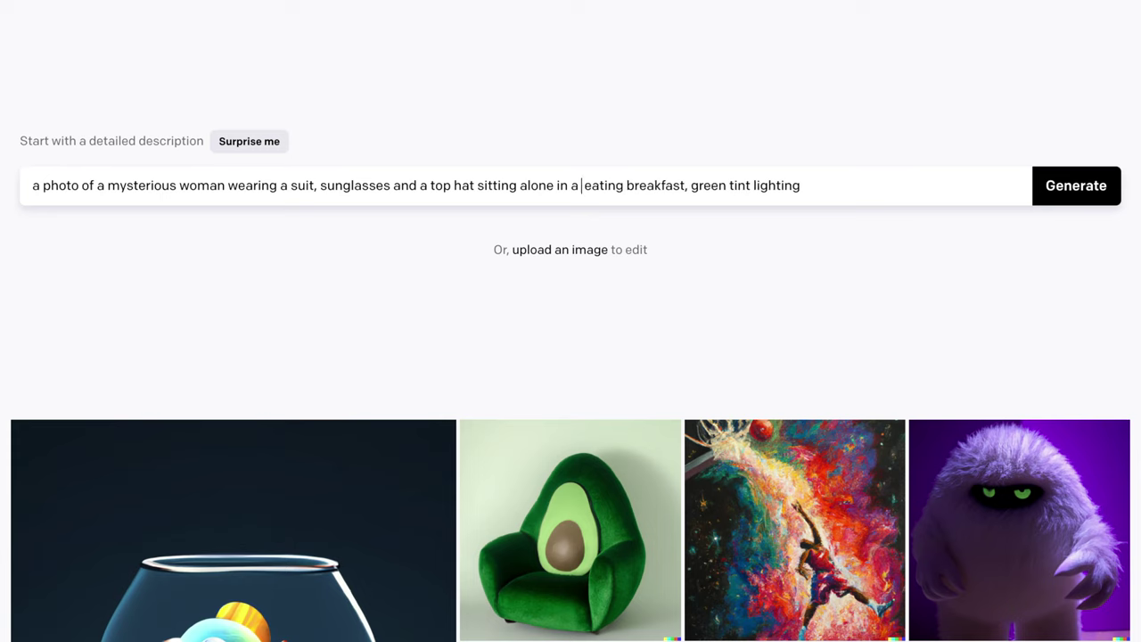
text(fine restauran)
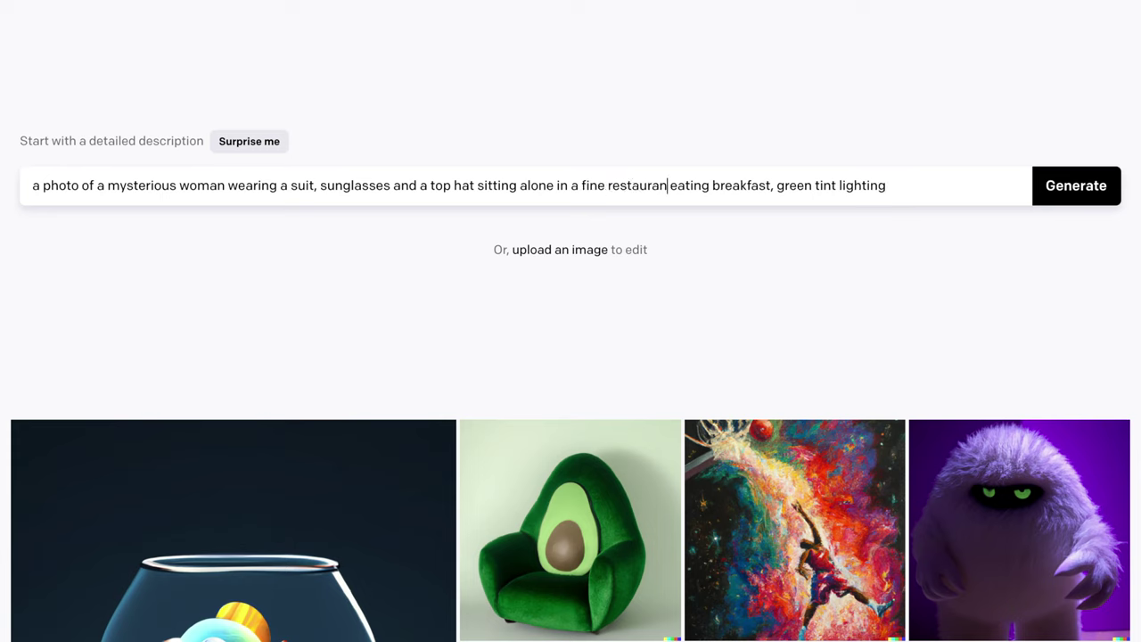
text(t)
click(770, 185)
key(BackSpace)
key(BackSpace)
key(BackSpace)
key(BackSpace)
key(BackSpace)
key(BackSpace)
key(BackSpace)
key(BackSpace)
key(BackSpace)
text(a s)
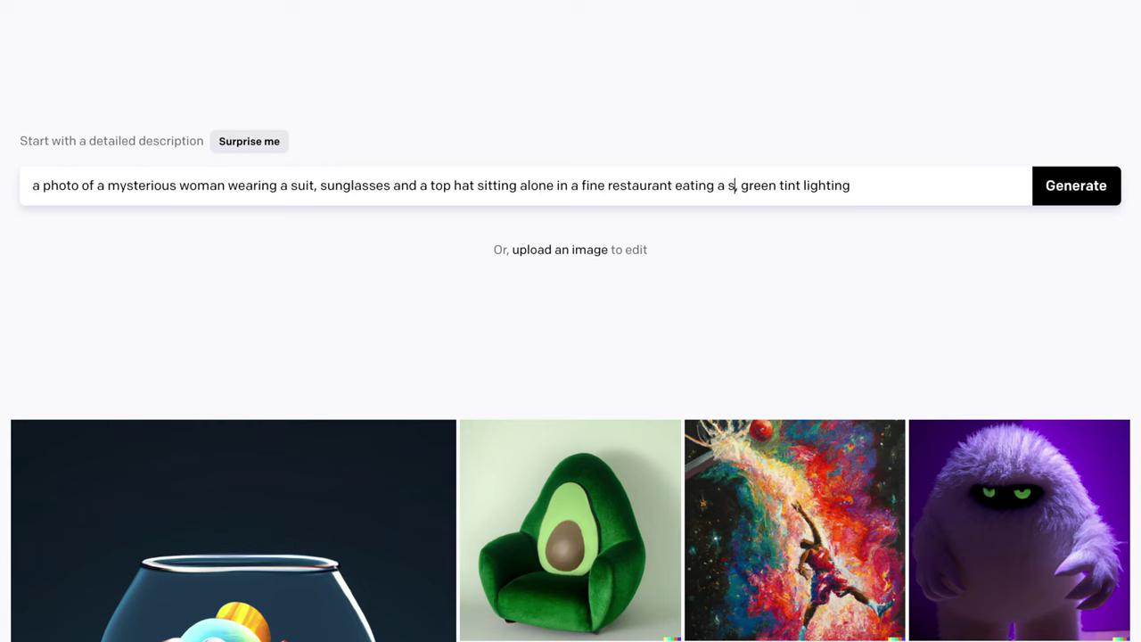
text(teak)
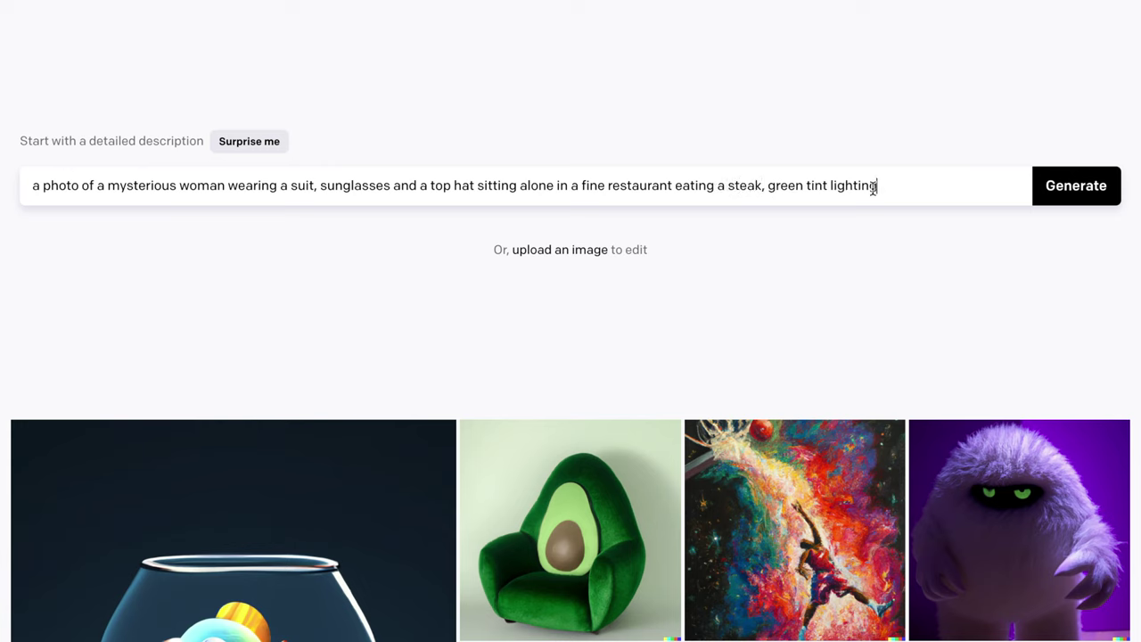
drag(876, 187, 767, 187)
text(teal and orange )
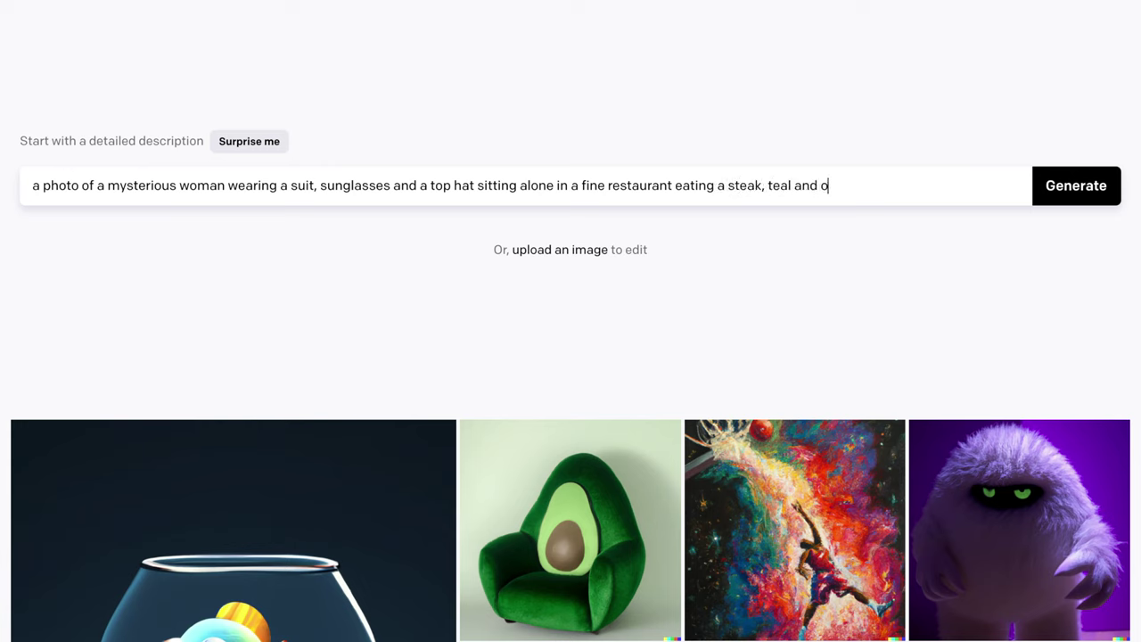
text(cinematic)
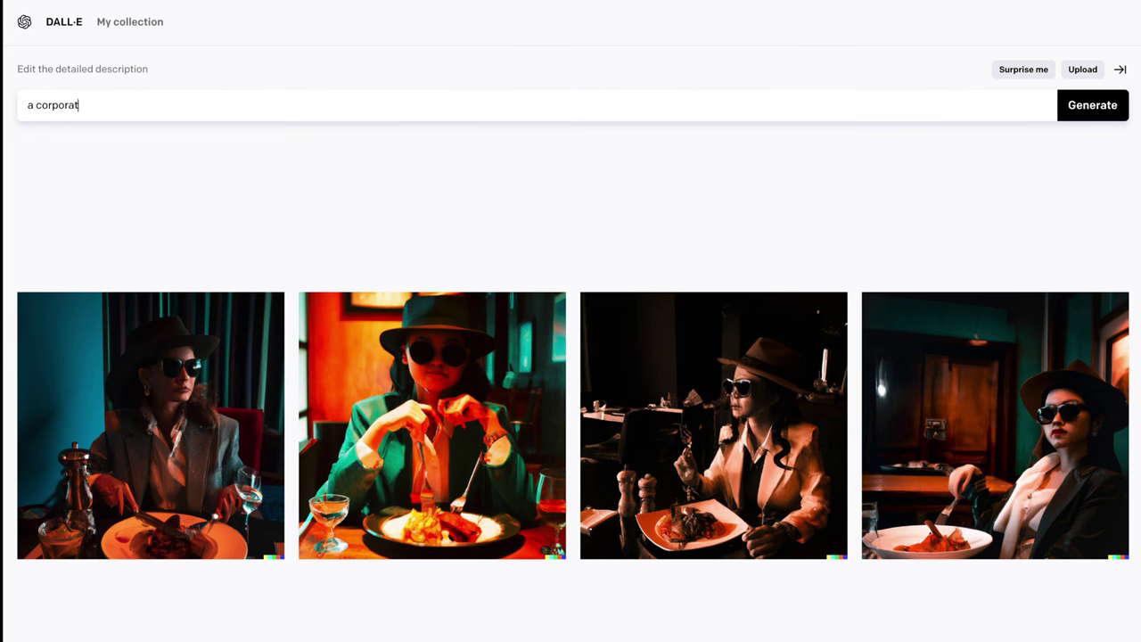
Step: Begin a new prompt: 'corporate headshot of a middle aged'
text(orporate headshot of a middle aged)
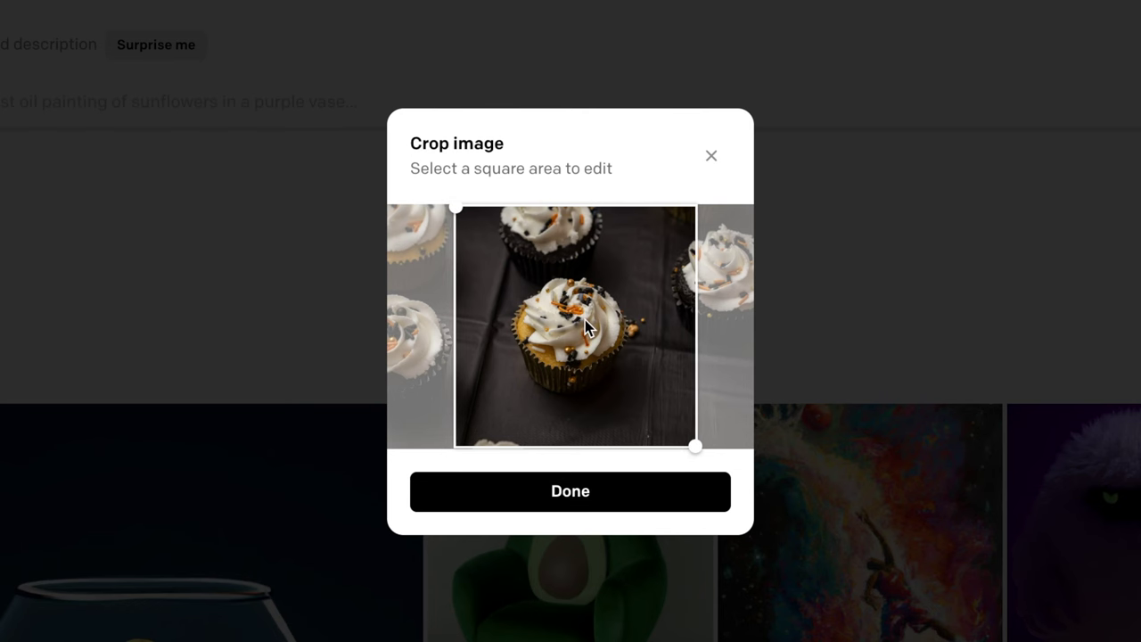
Step: Confirm the square crop framing the central frosted cupcake
click(589, 505)
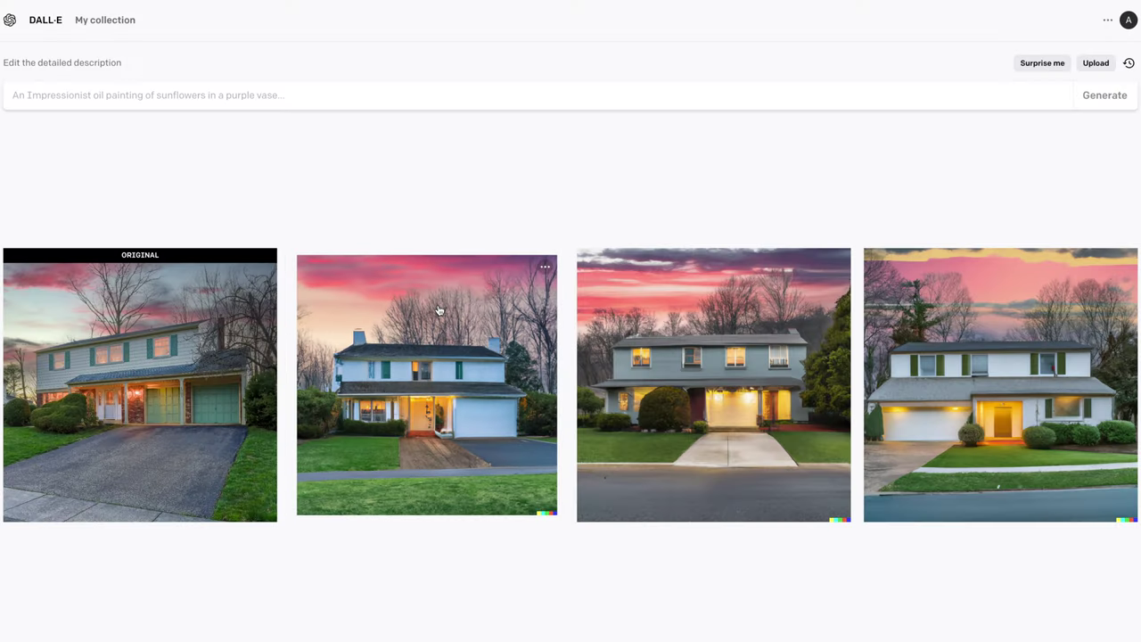
Step: View the second and third house variations at full size, stepping to the next image
click(438, 309)
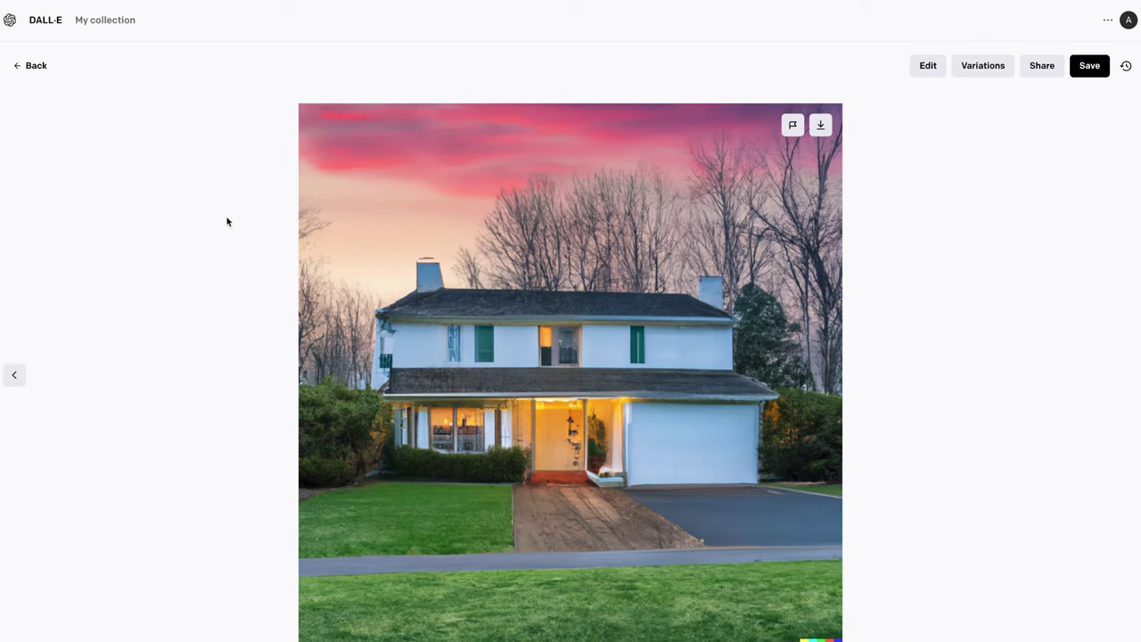
click(27, 66)
click(775, 344)
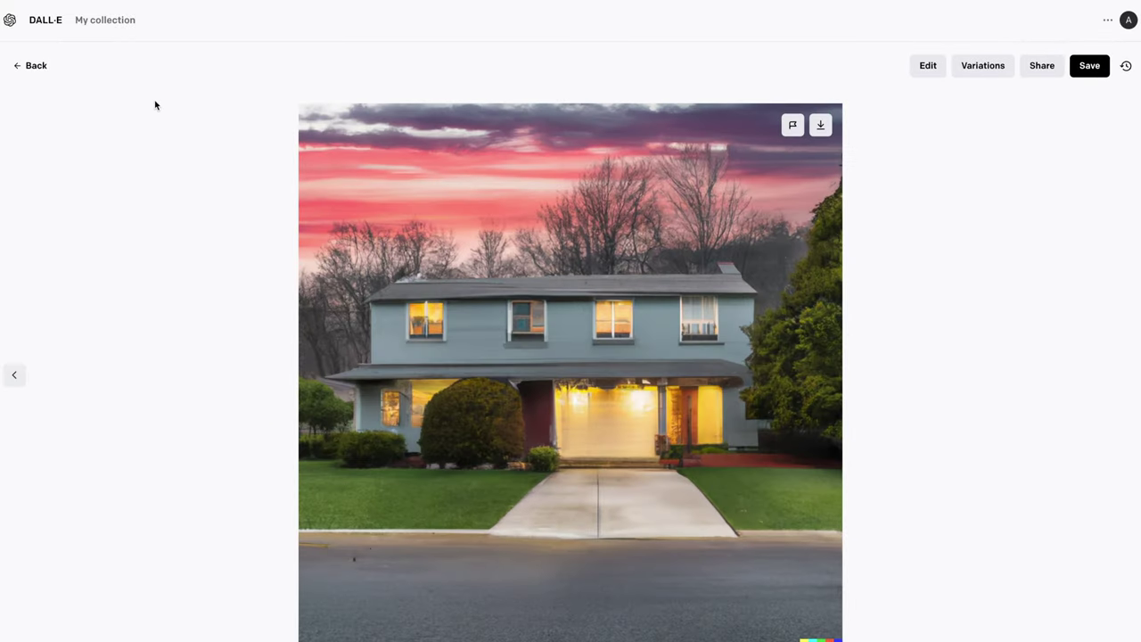
key(Right)
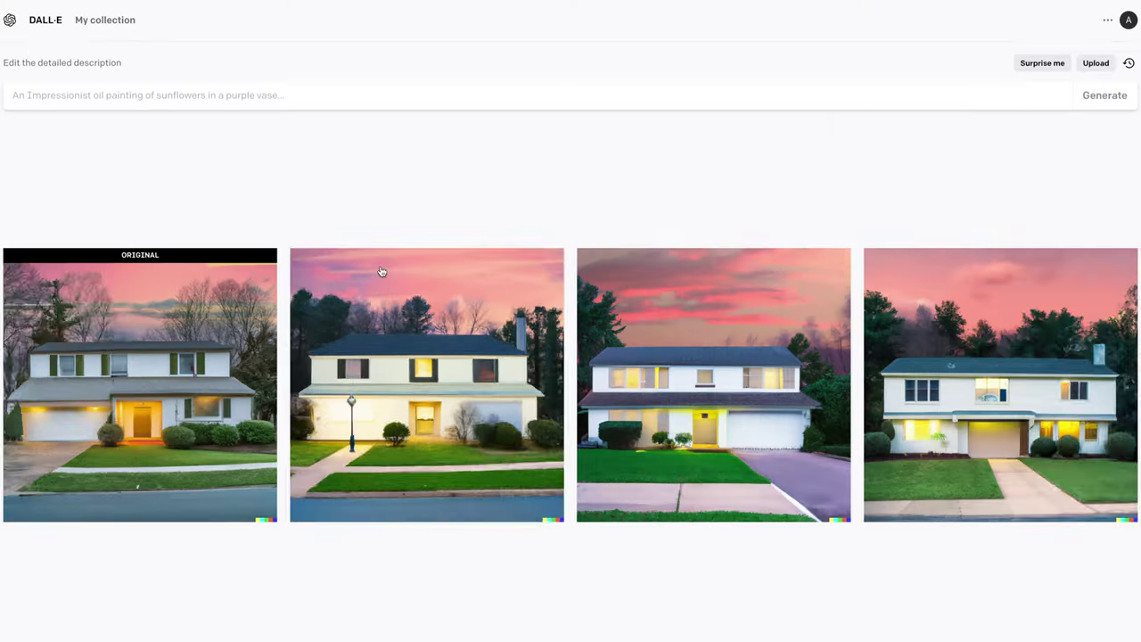
click(384, 272)
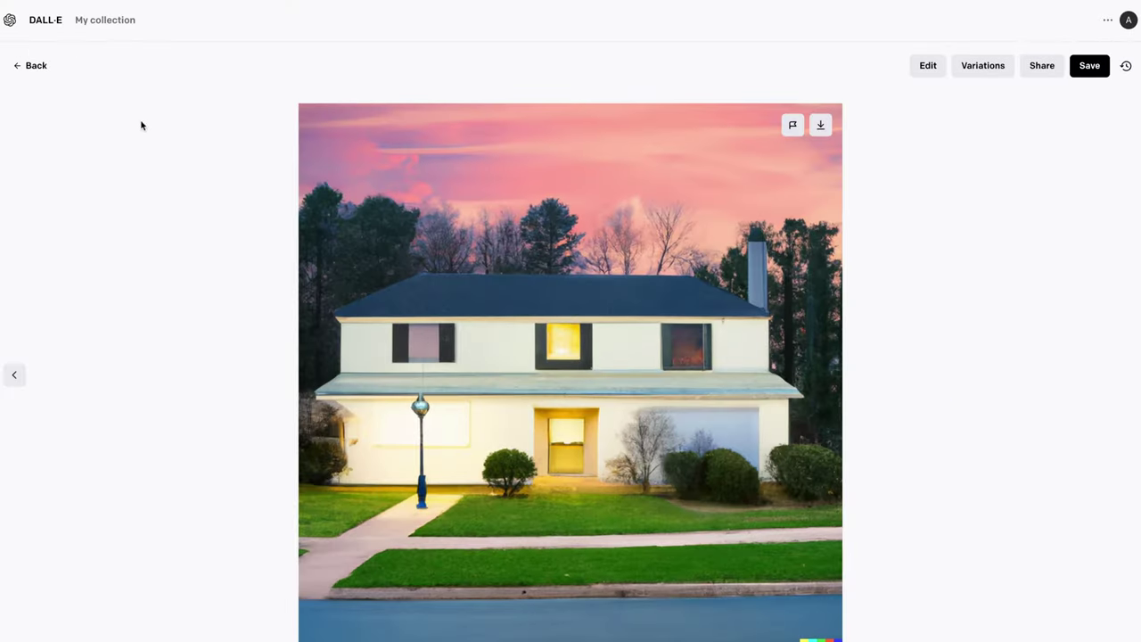
click(32, 66)
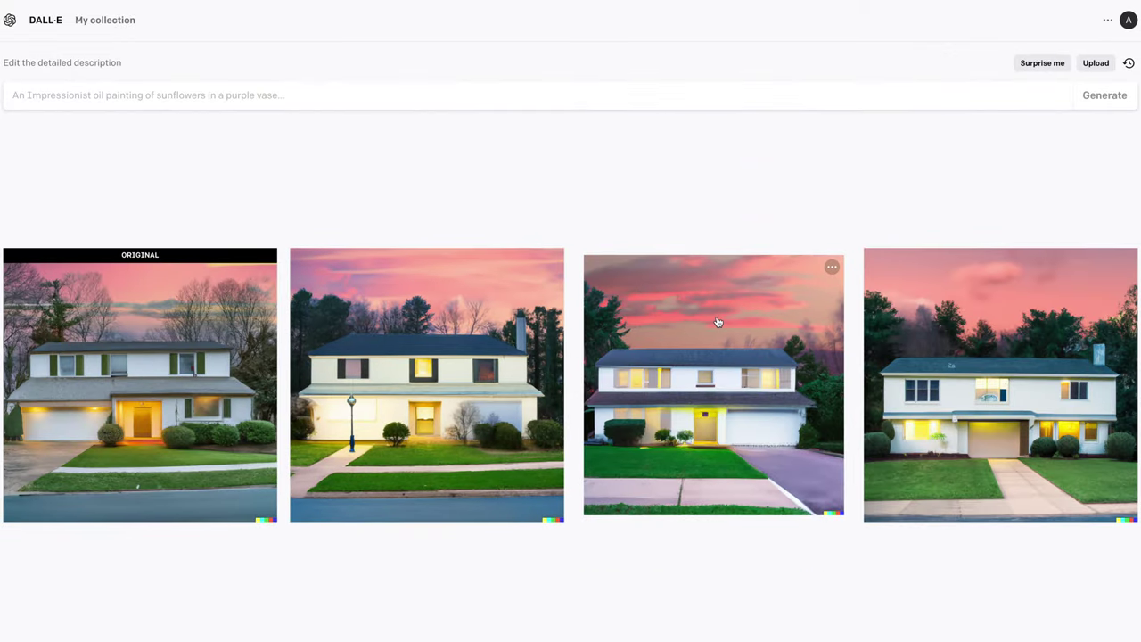
click(717, 316)
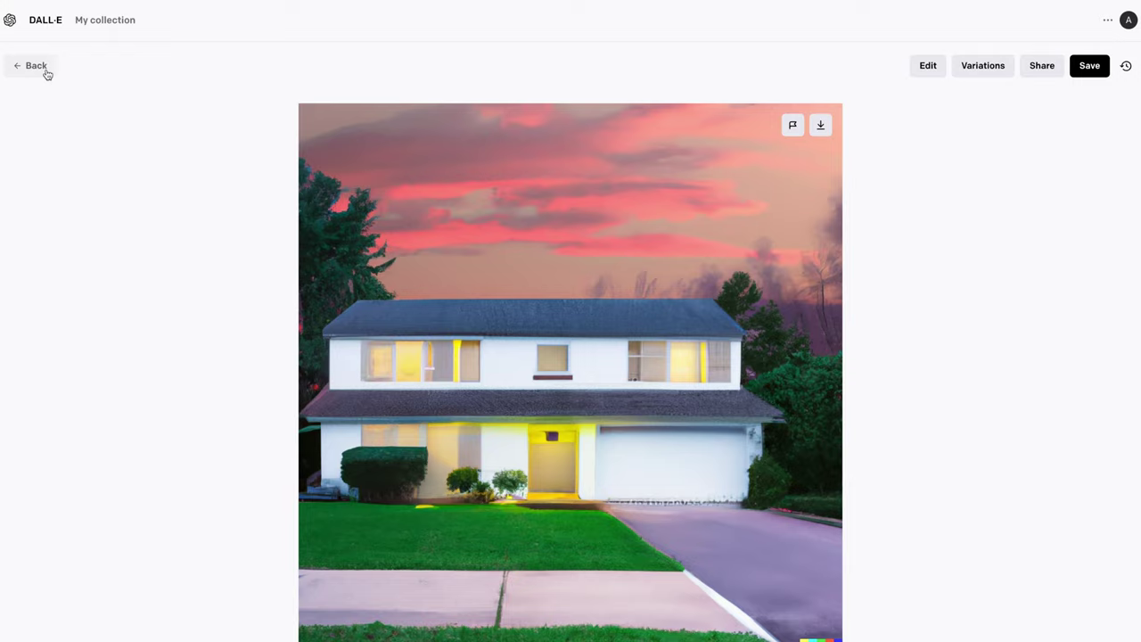
click(36, 66)
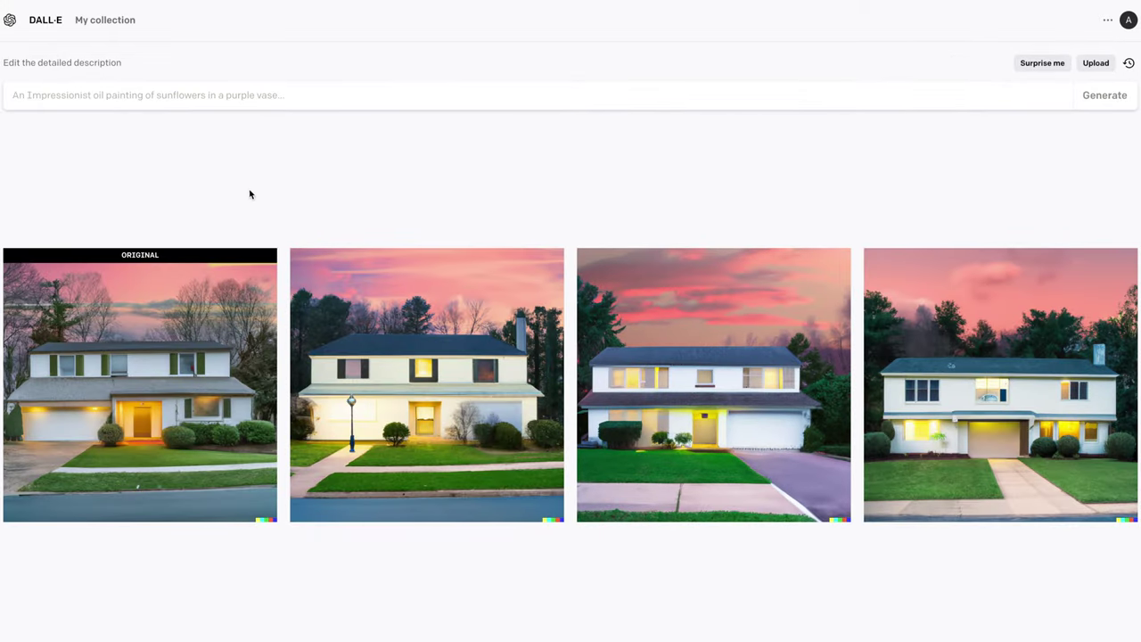
mouse_move(119, 348)
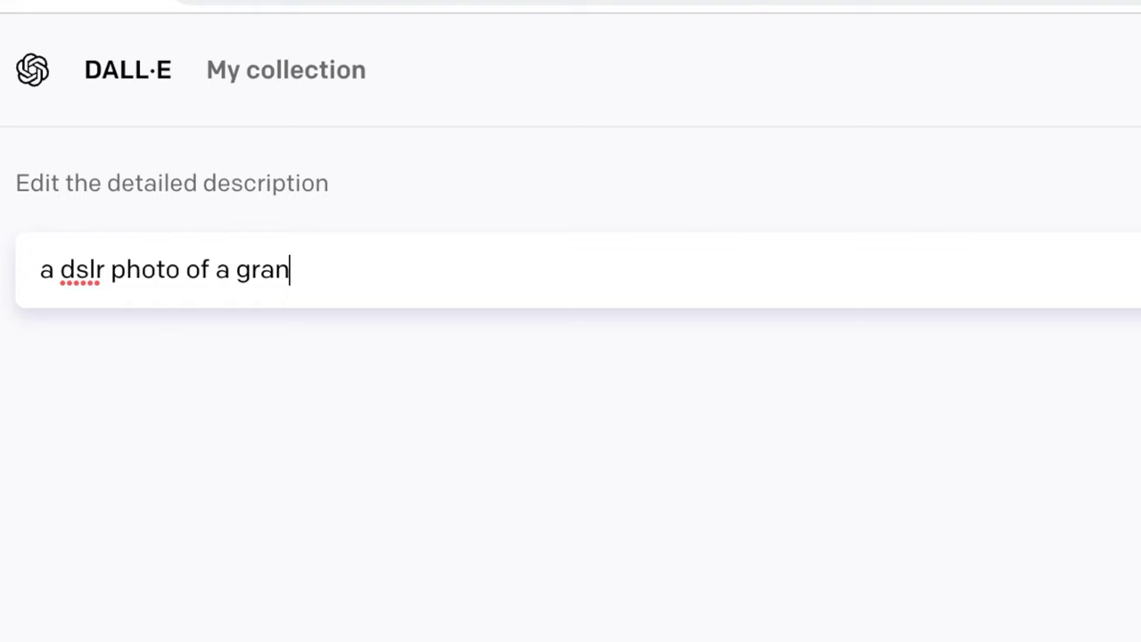
Step: Complete the word 'grandfather' in the DSLR photo prompt
text(her)
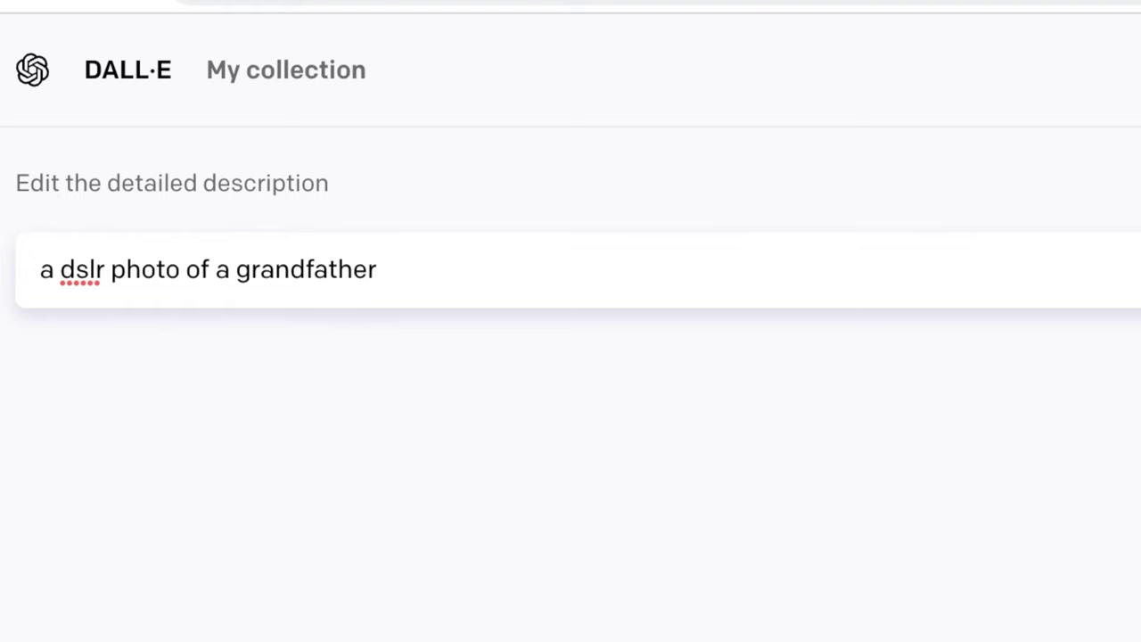
Step: Generate the grandfather photos, then append ', grandmother and two grandchild' to the prompt
key(Return)
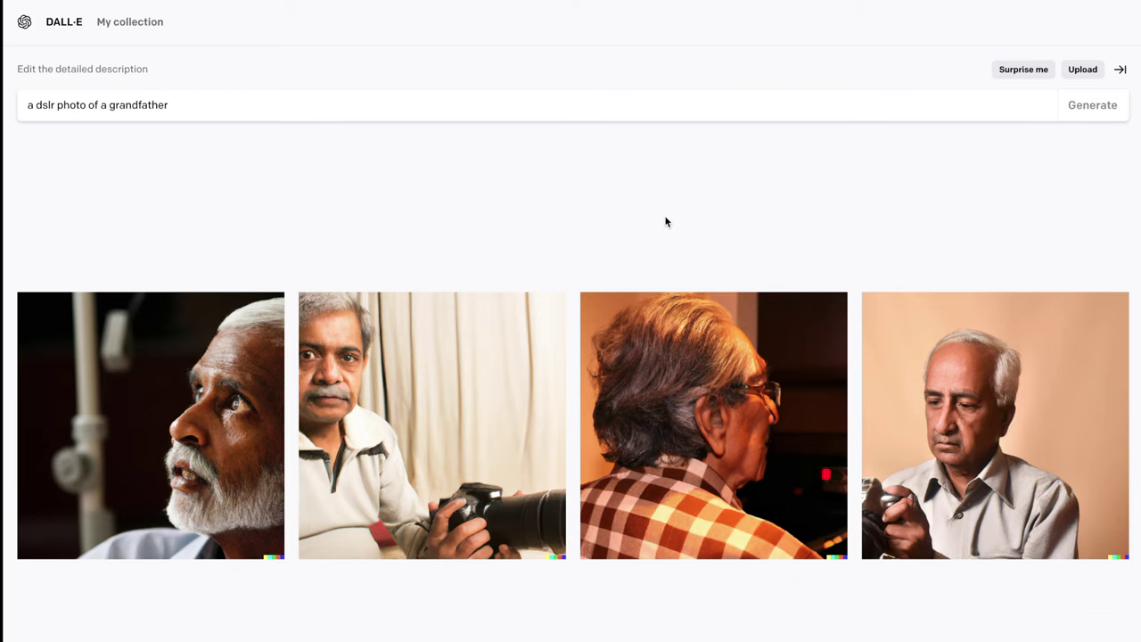
click(206, 109)
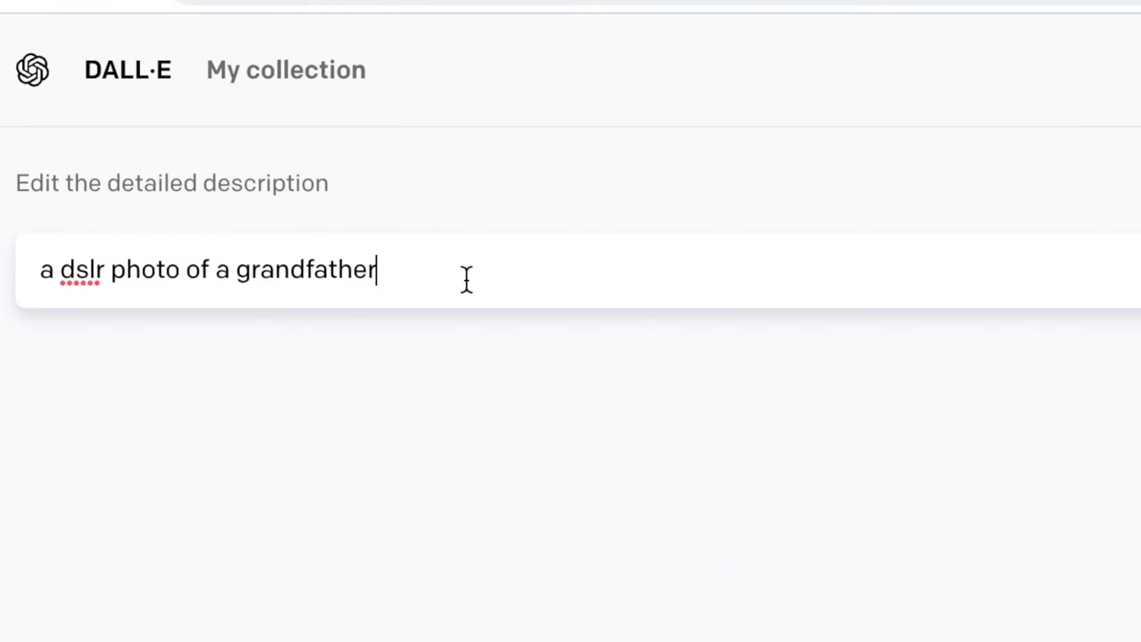
text(, grandmother and)
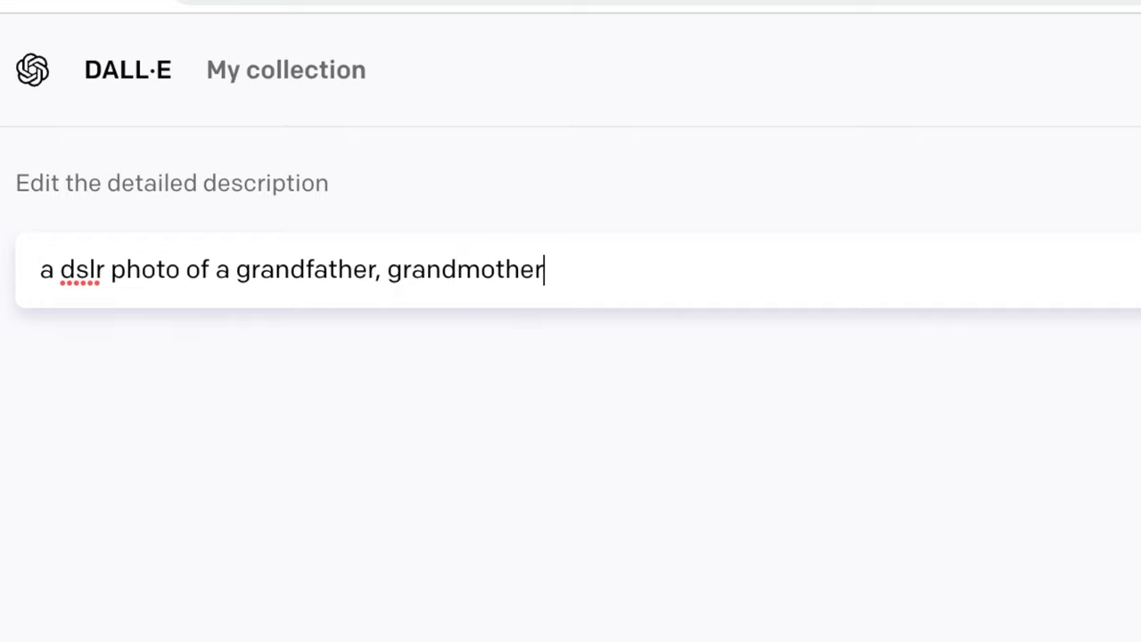
text( two grandch)
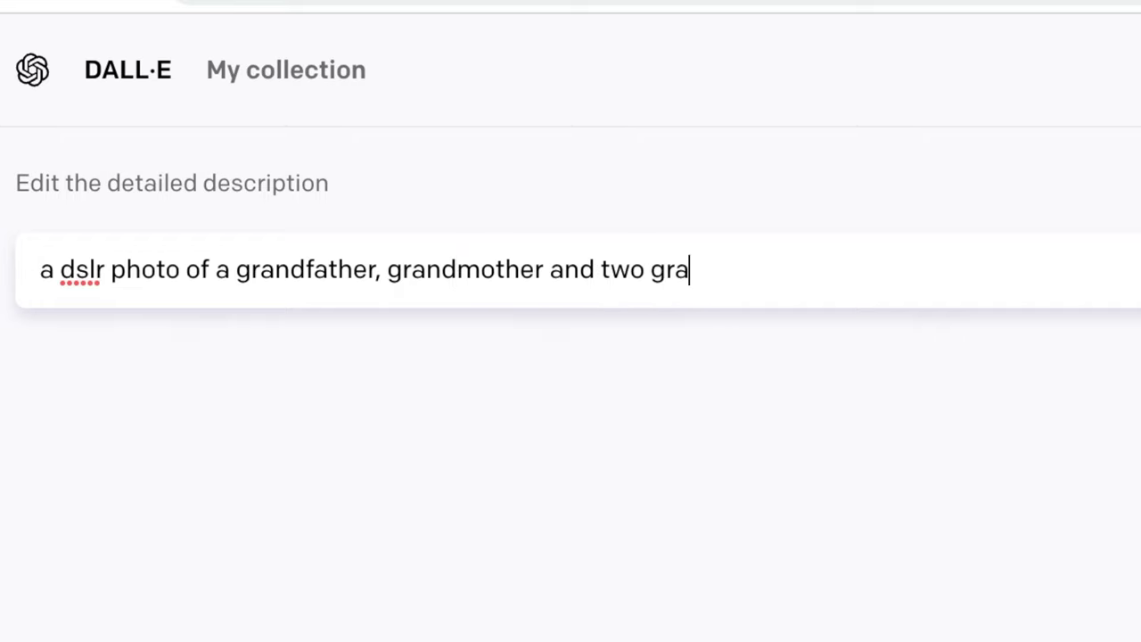